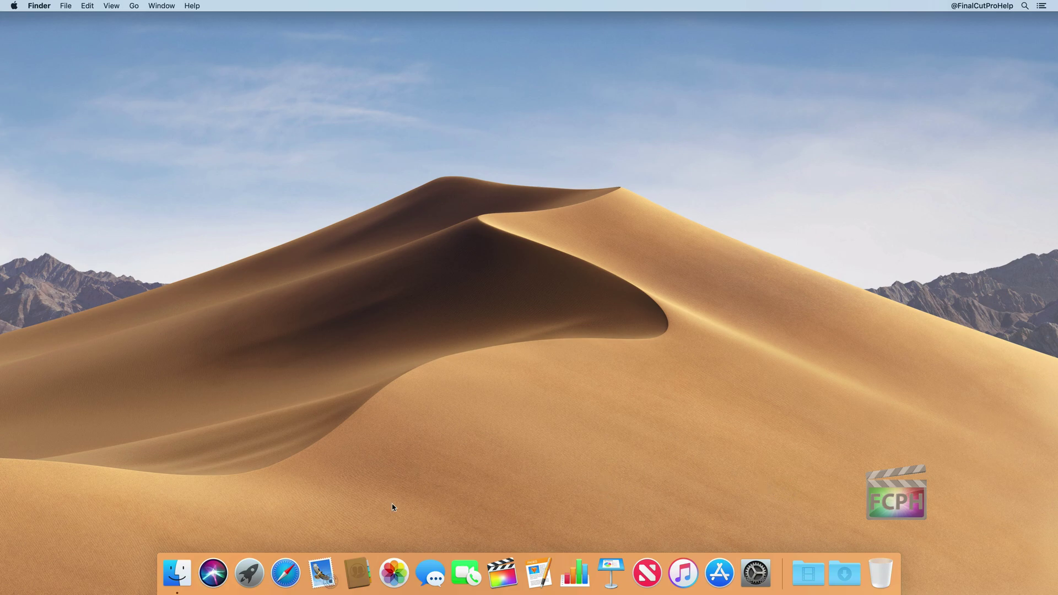
Step: Launch Safari and load apple.com/finalcutpro, discarding the address bar's suggested completion
left_click(285, 573)
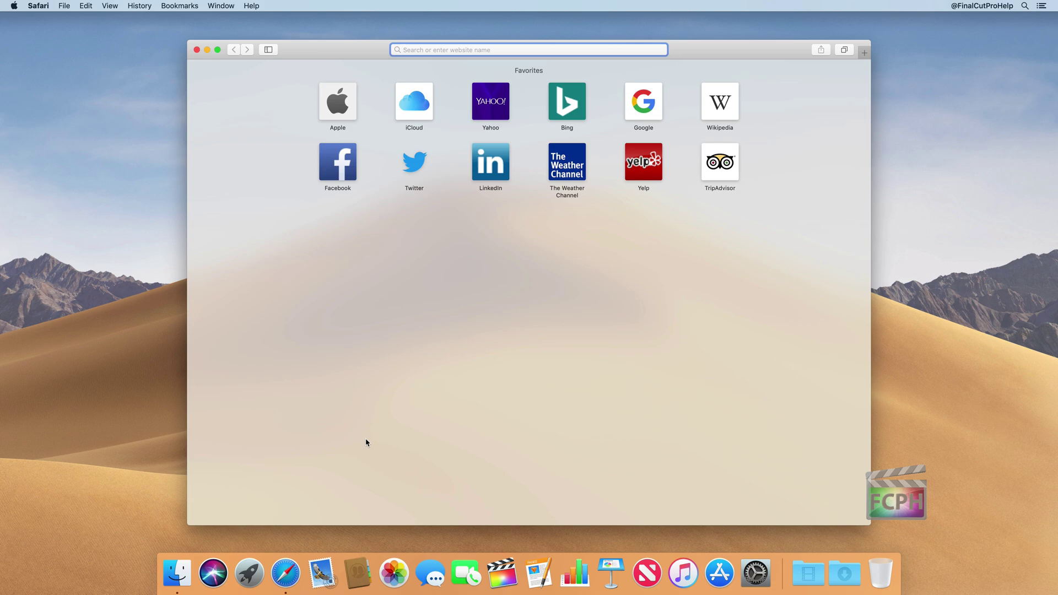
type("apple.com")
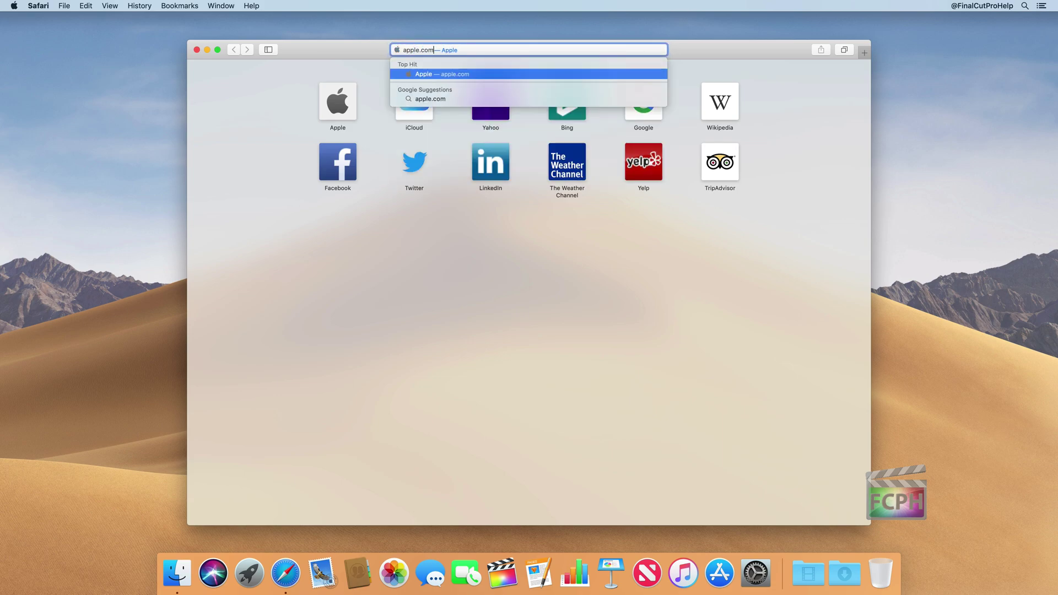
key("Delete")
type("/finalcutpro")
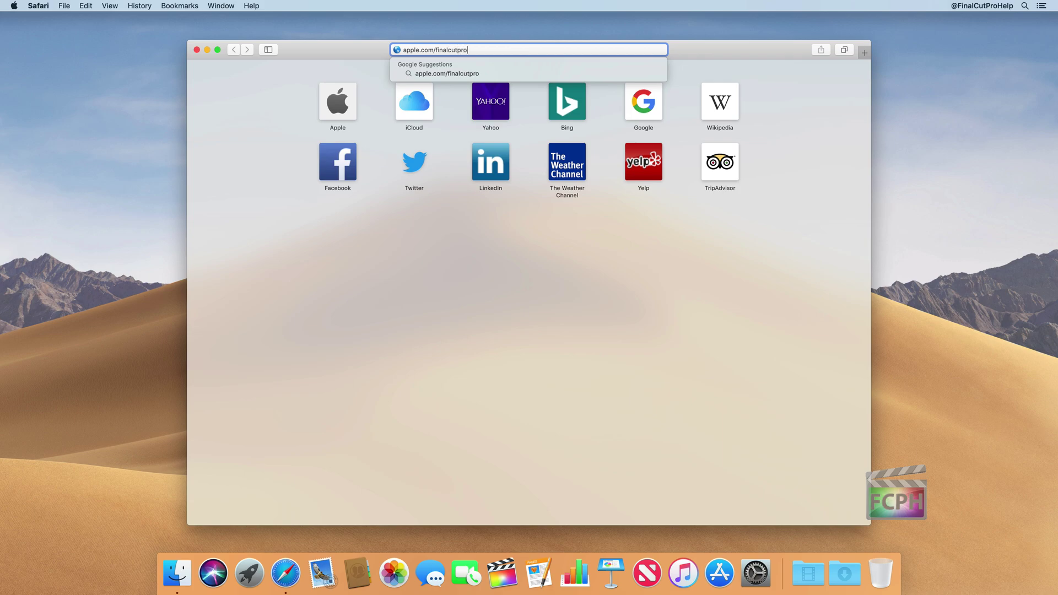
key("Return")
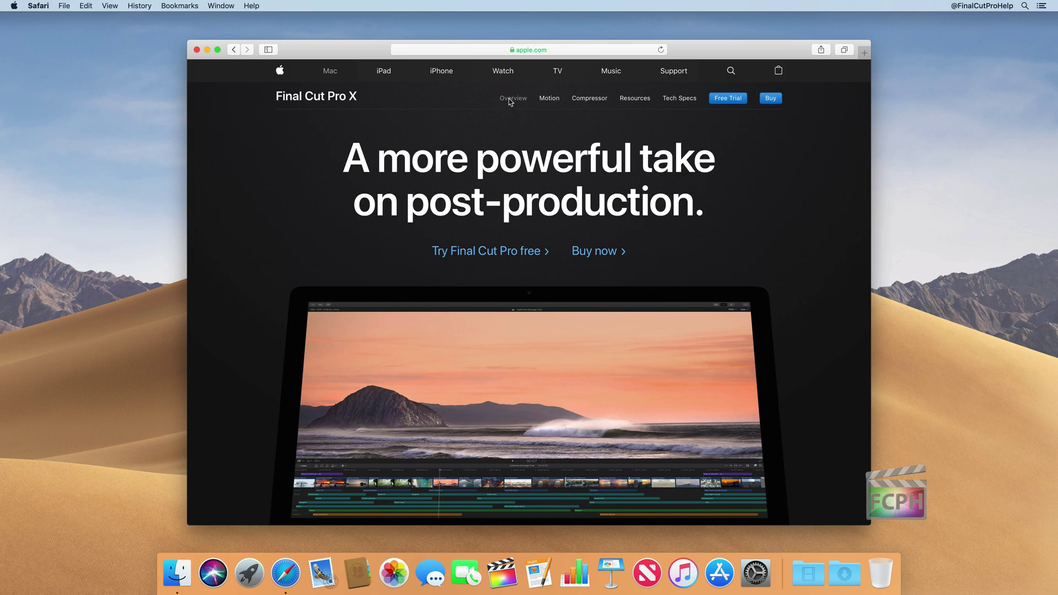
Step: Scroll to the feature tabs and view Organizing Tools, Motion Graphics, then Audio
scroll(508, 124, "down", 10)
scroll(509, 123, "down", 8)
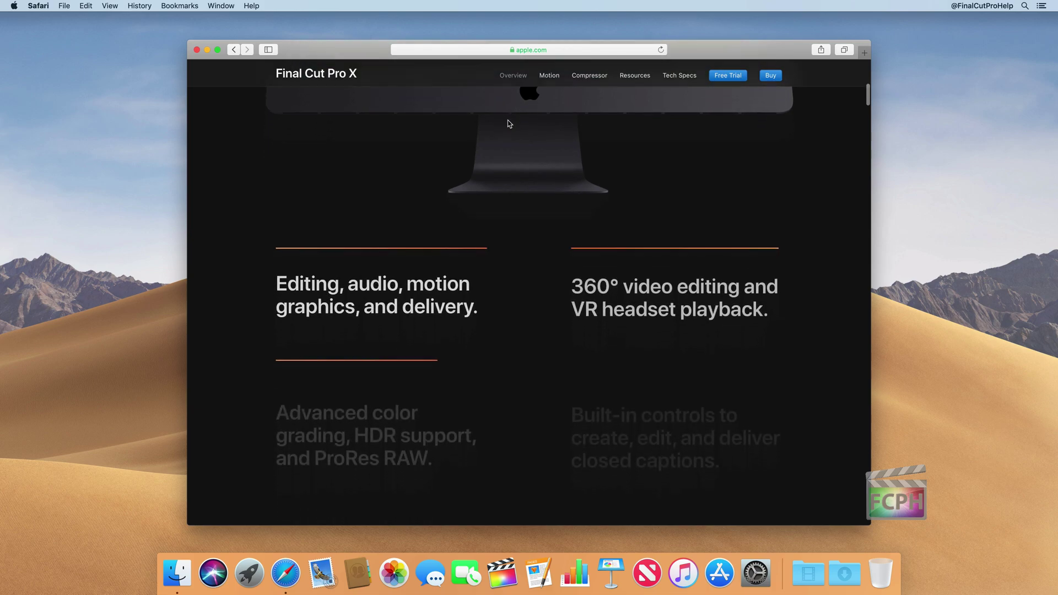
scroll(509, 124, "down", 1)
scroll(509, 123, "down", 5)
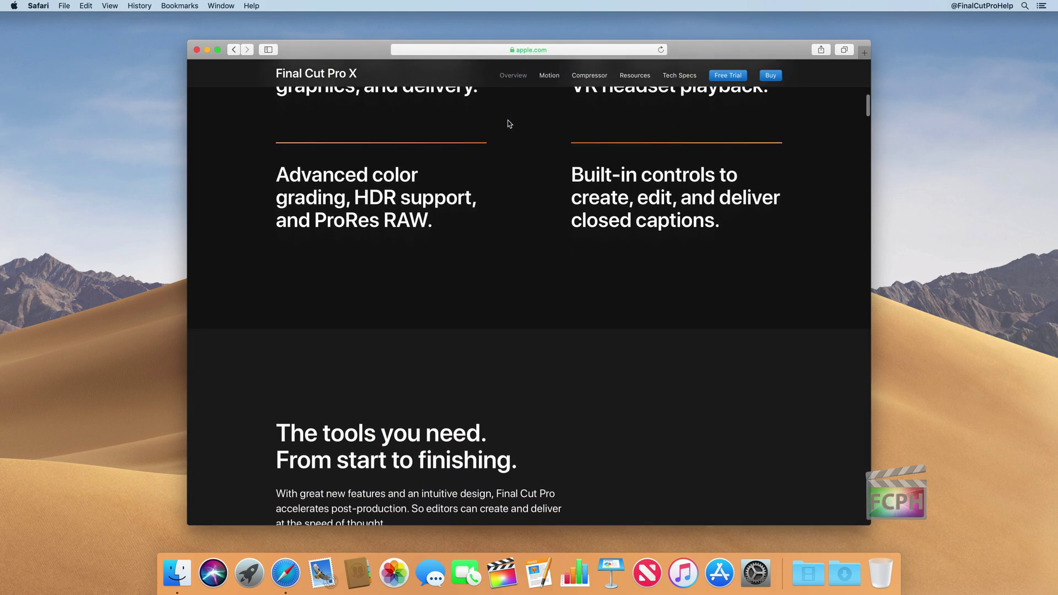
scroll(509, 123, "down", 7)
scroll(509, 123, "down", 15)
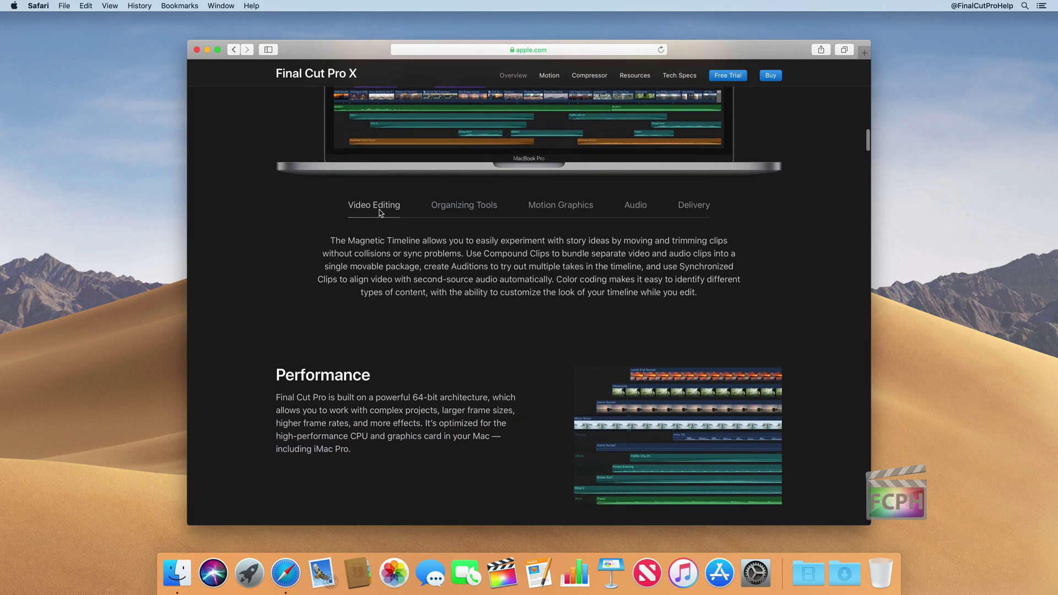
left_click(471, 207)
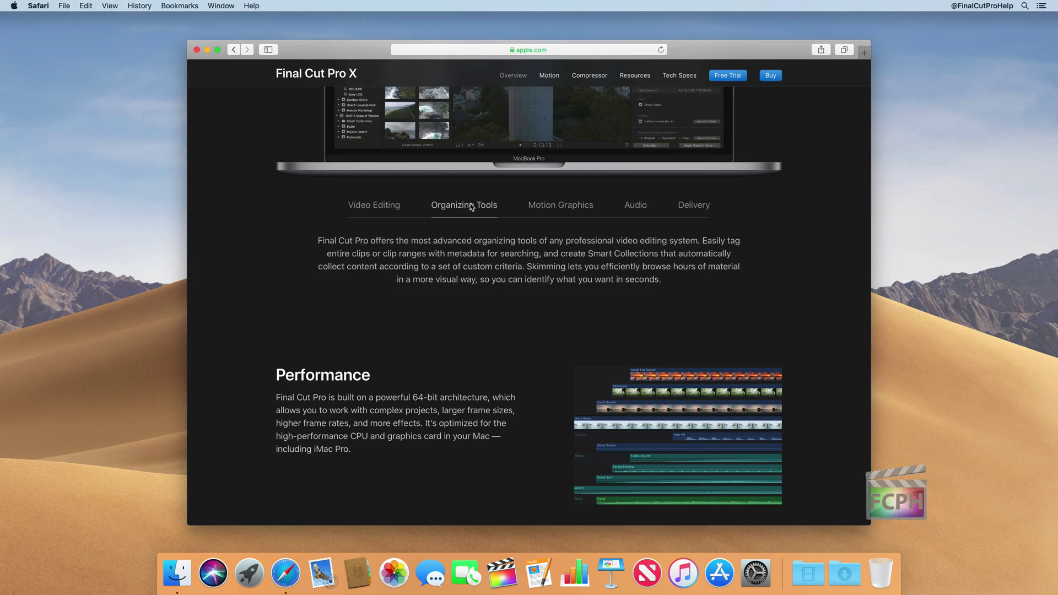
scroll(471, 206, "up", 5)
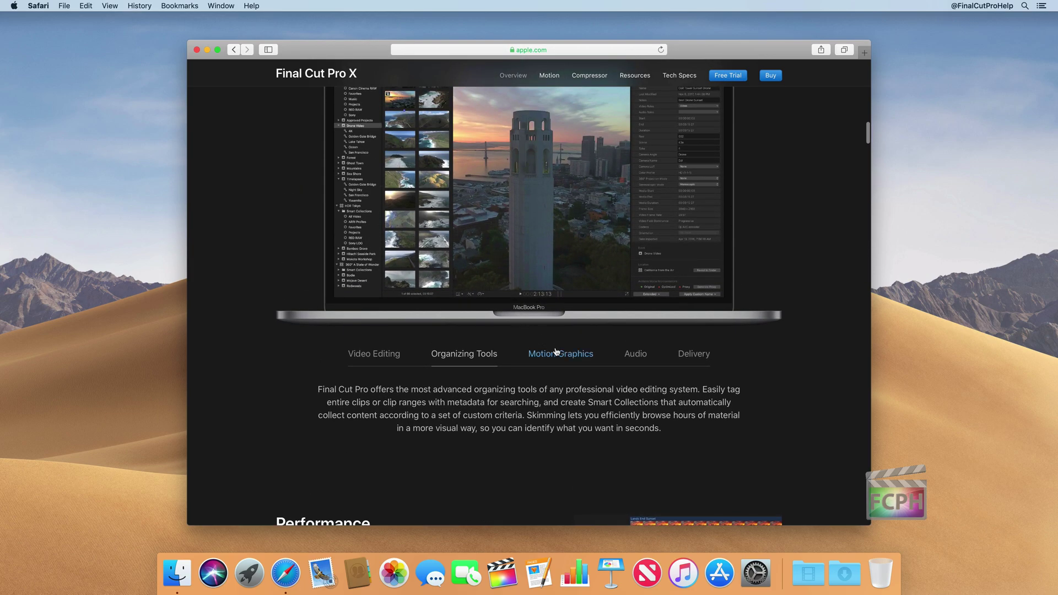
left_click(557, 352)
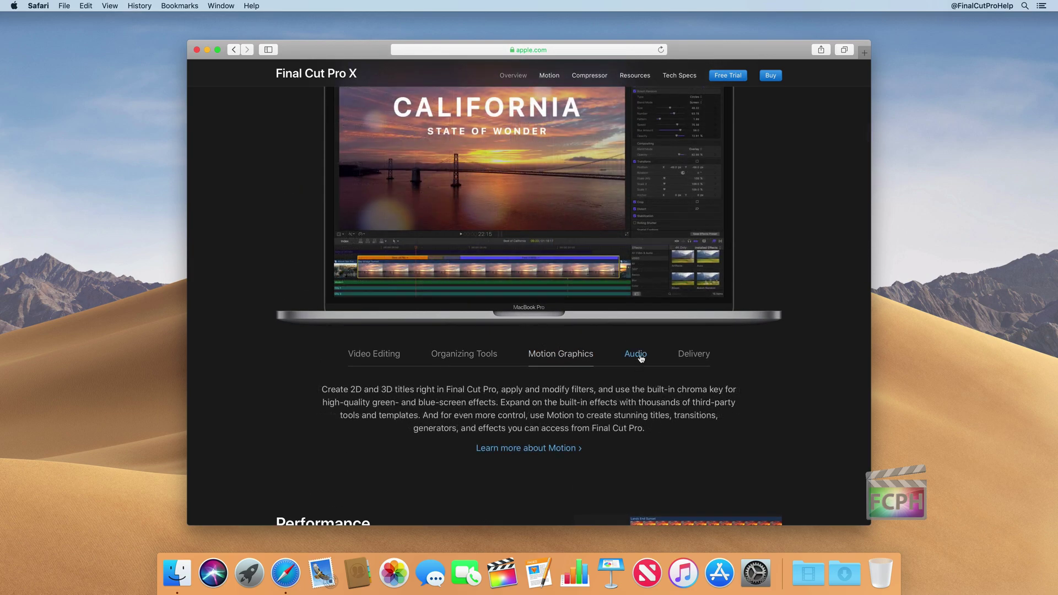
left_click(641, 359)
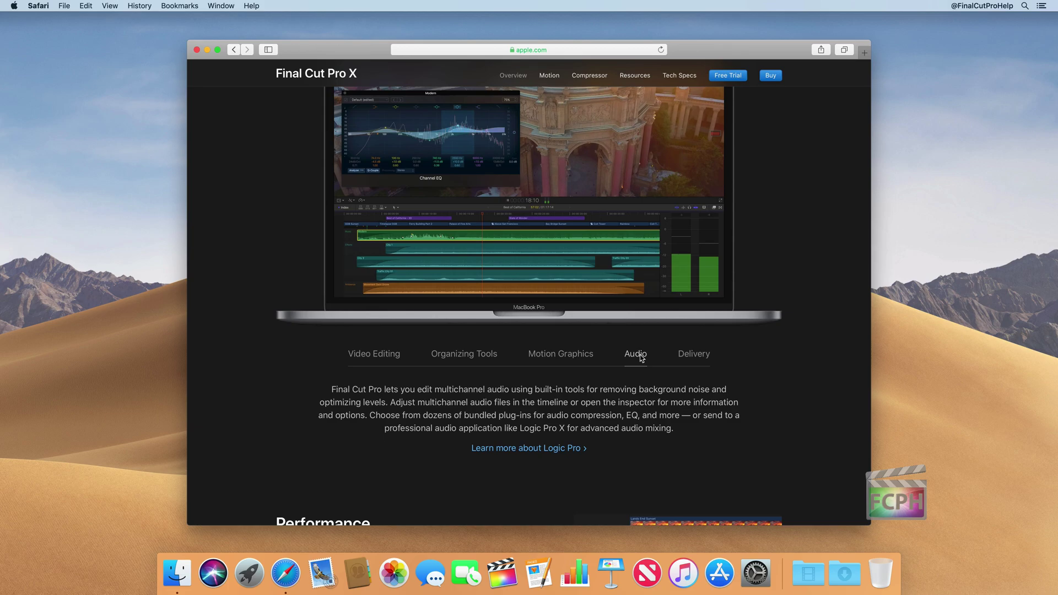
scroll(641, 358, "up", 2)
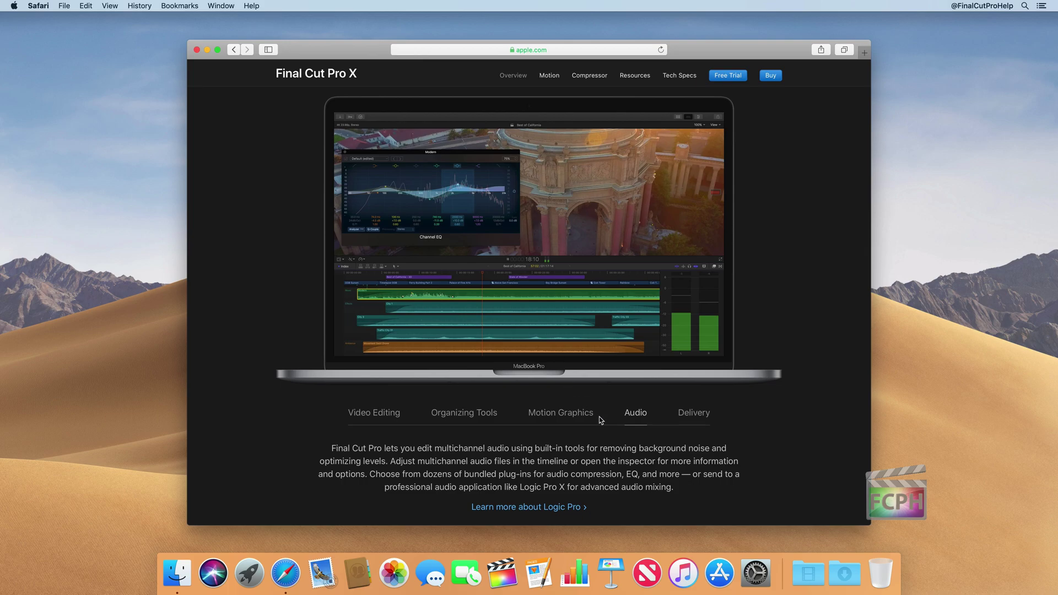
Step: Scroll past Performance, noise reduction, Timecode, Multicam, Motion and Compressor sections, then back up
scroll(599, 417, "down", 3)
scroll(600, 420, "down", 3)
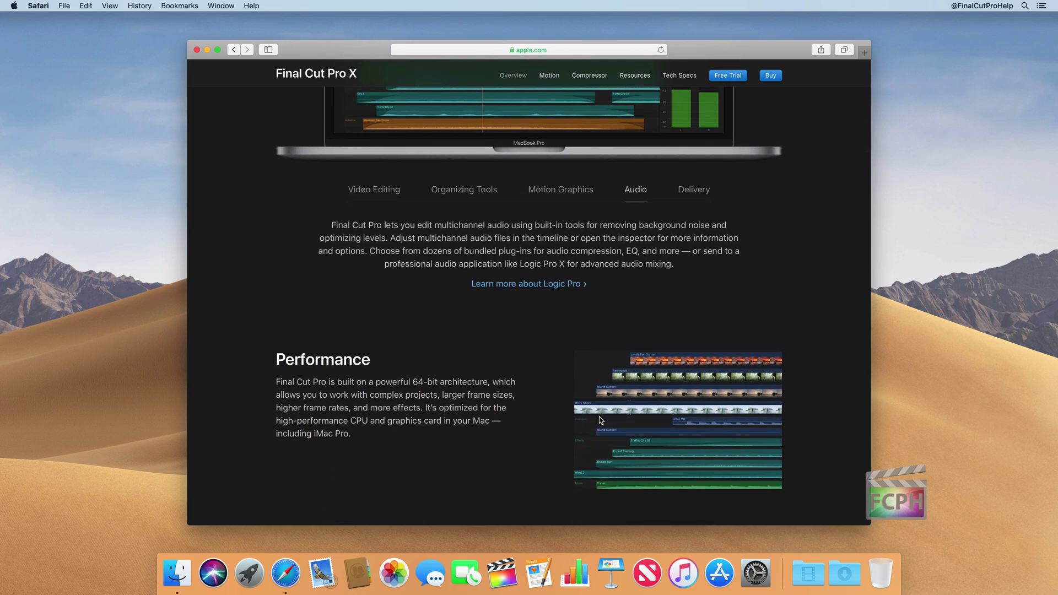
scroll(600, 417, "down", 5)
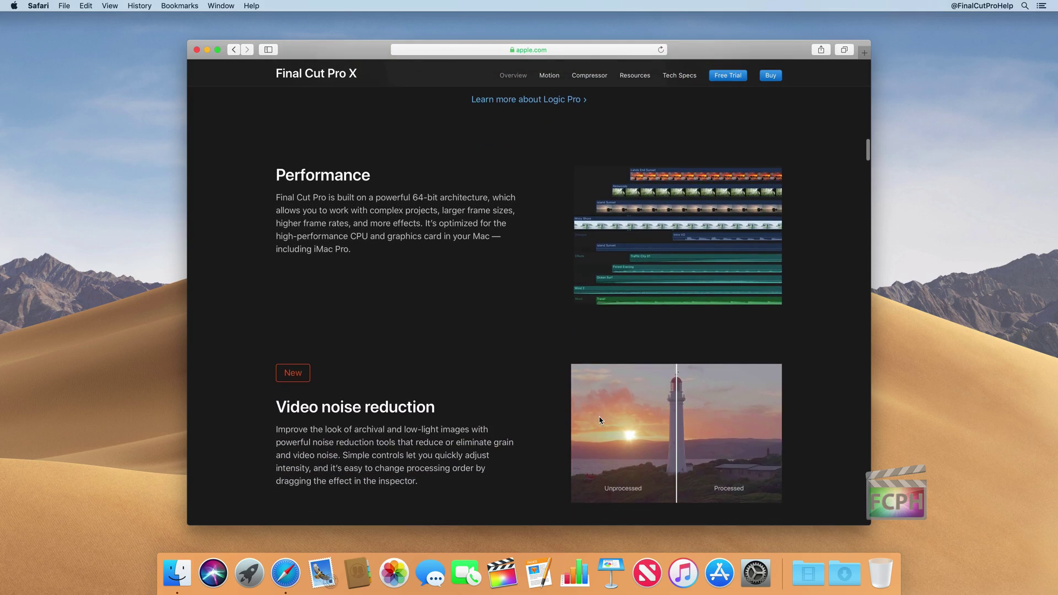
scroll(561, 415, "down", 3)
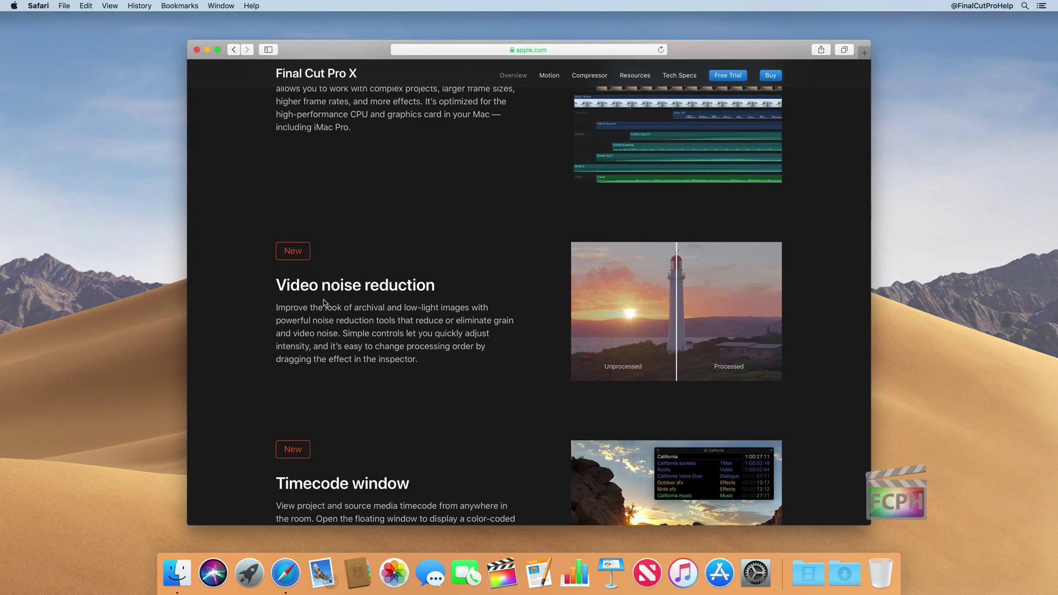
scroll(451, 314, "down", 3)
scroll(451, 311, "down", 3)
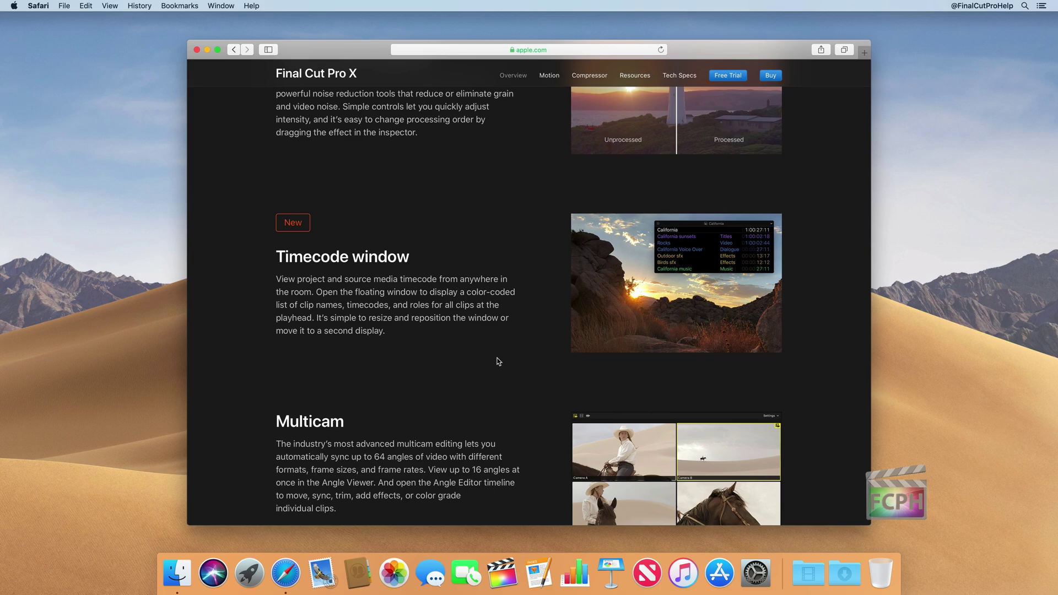
scroll(499, 361, "down", 9)
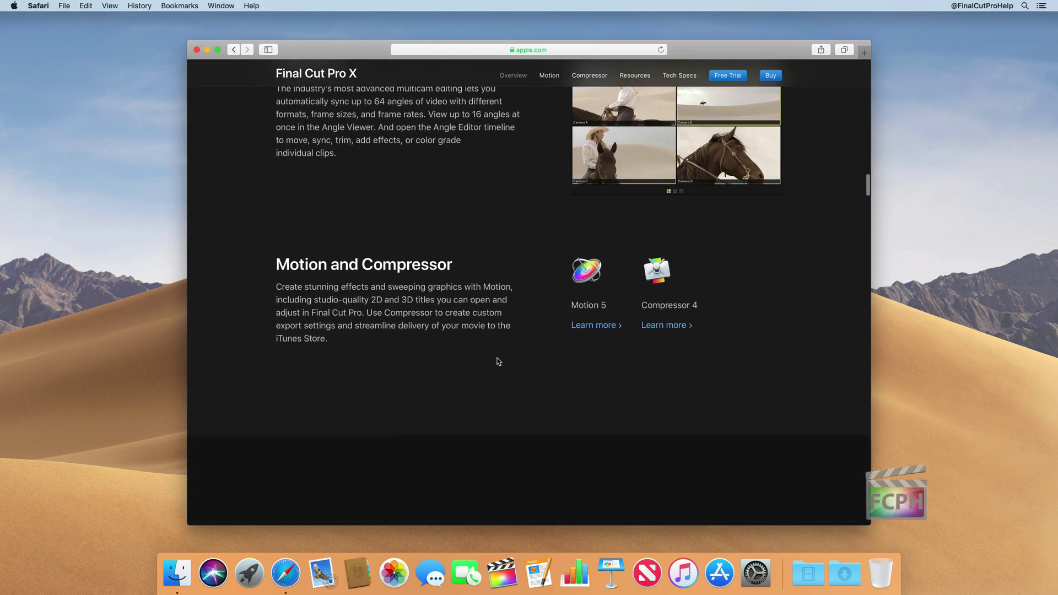
scroll(498, 361, "down", 4)
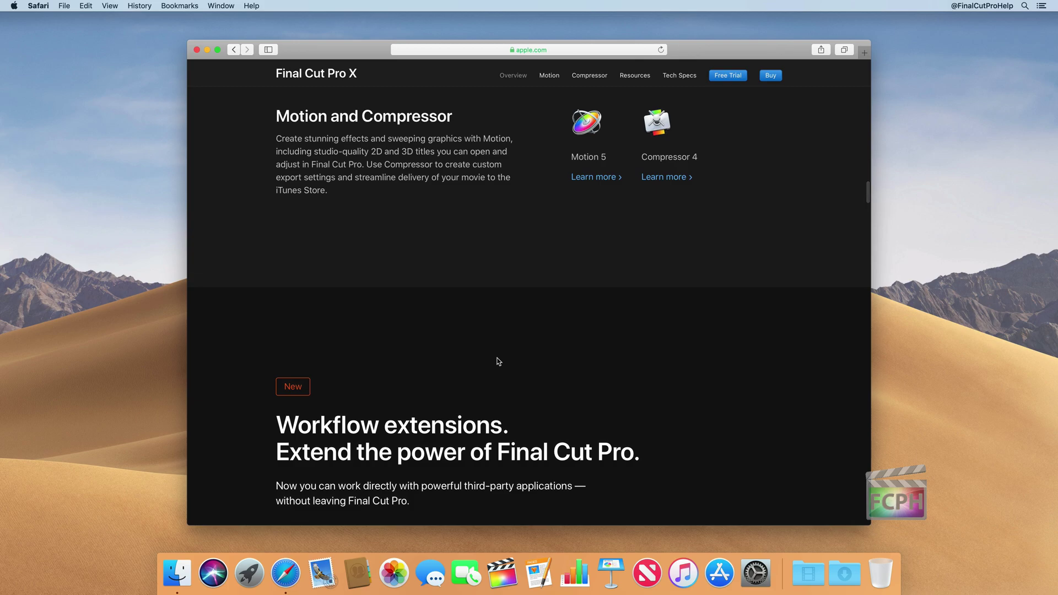
scroll(499, 362, "up", 20)
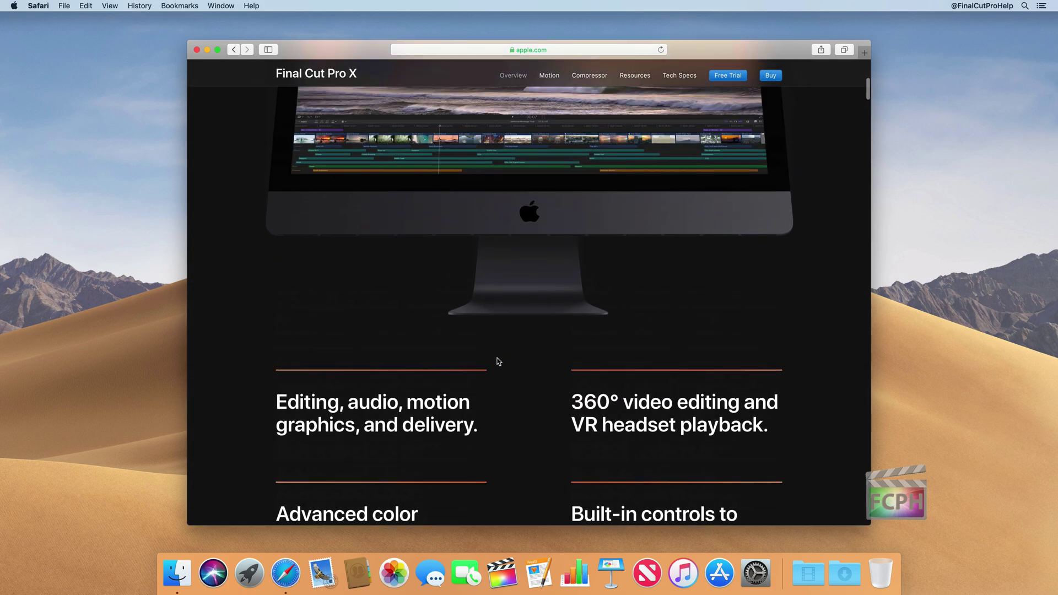
scroll(498, 362, "up", 2)
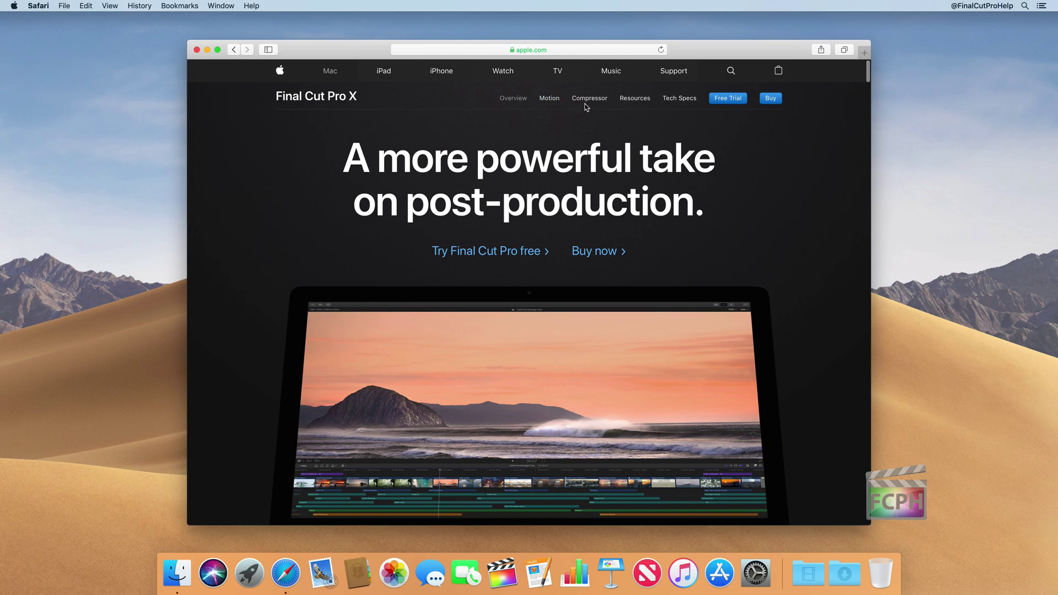
Step: Open the Tech Specs page listing requirements such as macOS 10.13.6 or later
left_click(679, 99)
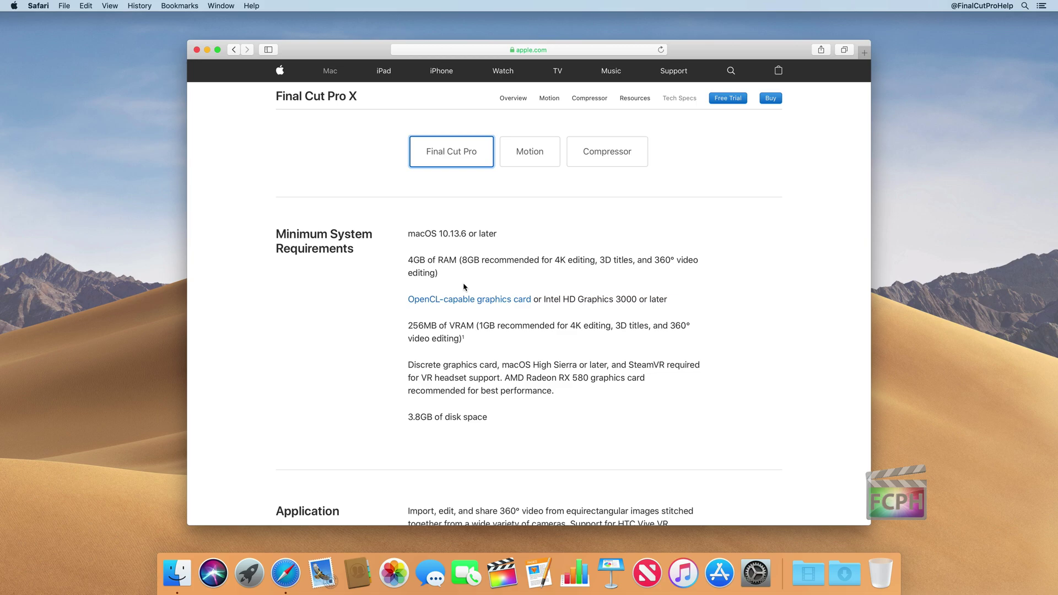
Step: Open the 30-day Free Trial page for Final Cut Pro X 10.4.5
left_click(726, 99)
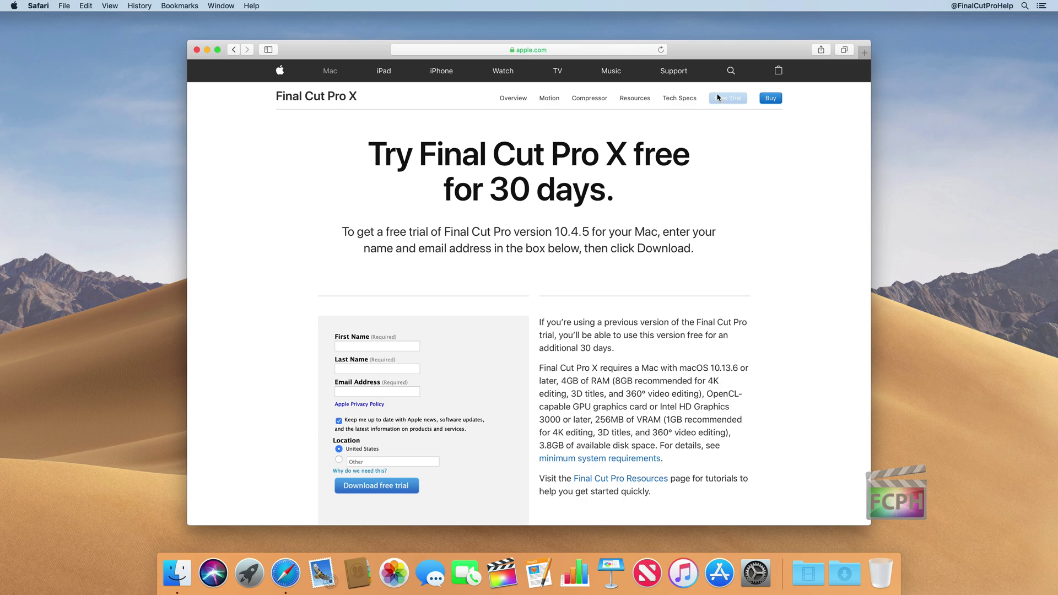
Step: Open Final Cut Pro's $299.99 Mac App Store Preview page from the Buy button
left_click(771, 98)
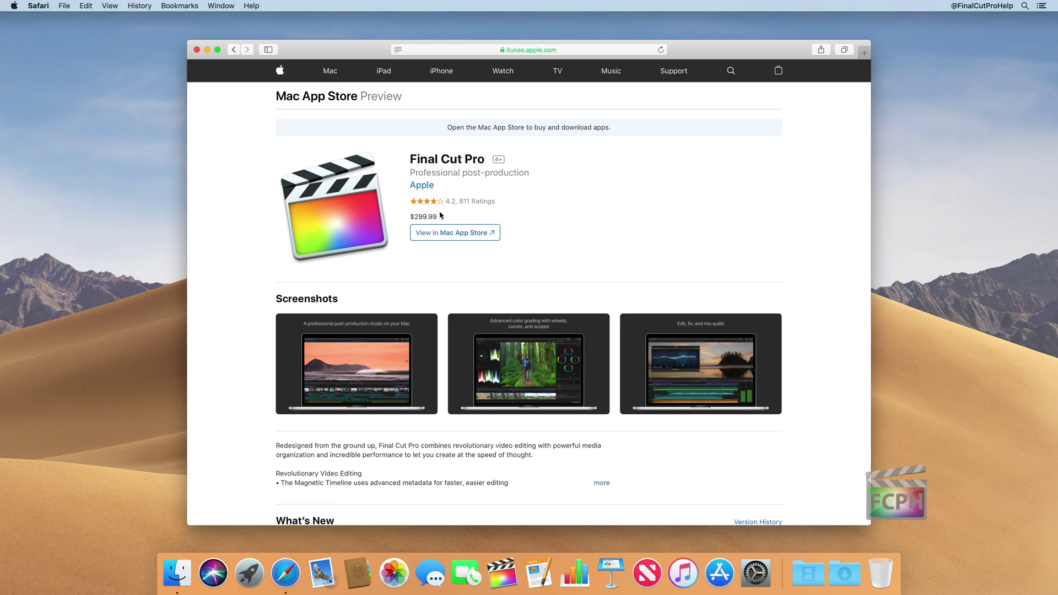
Step: Return to the Final Cut Pro X Overview and scroll to the 'Five amazing apps' bundle section
key("super+bracketleft")
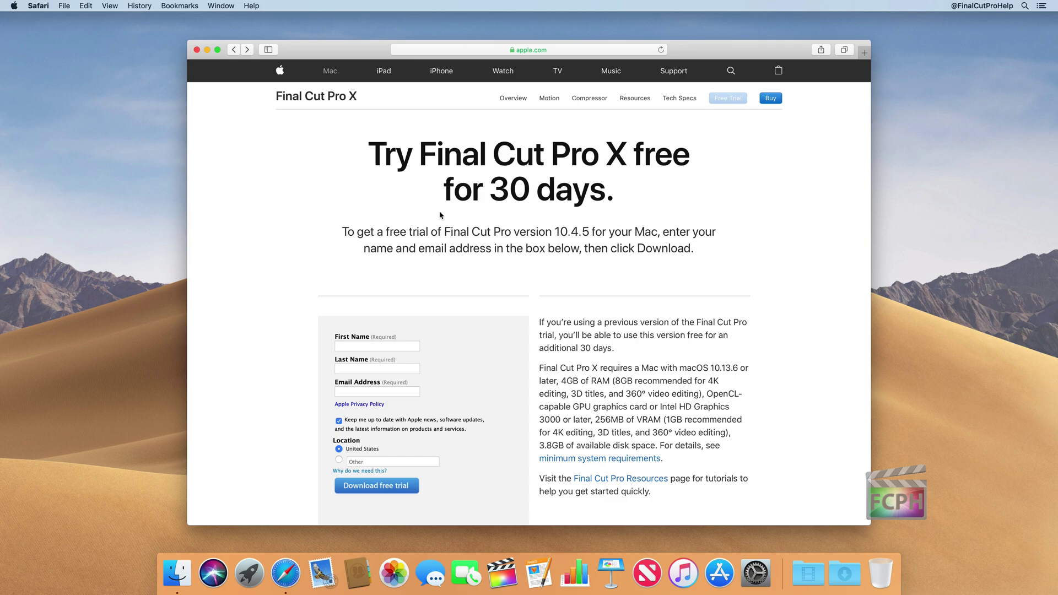
left_click(518, 101)
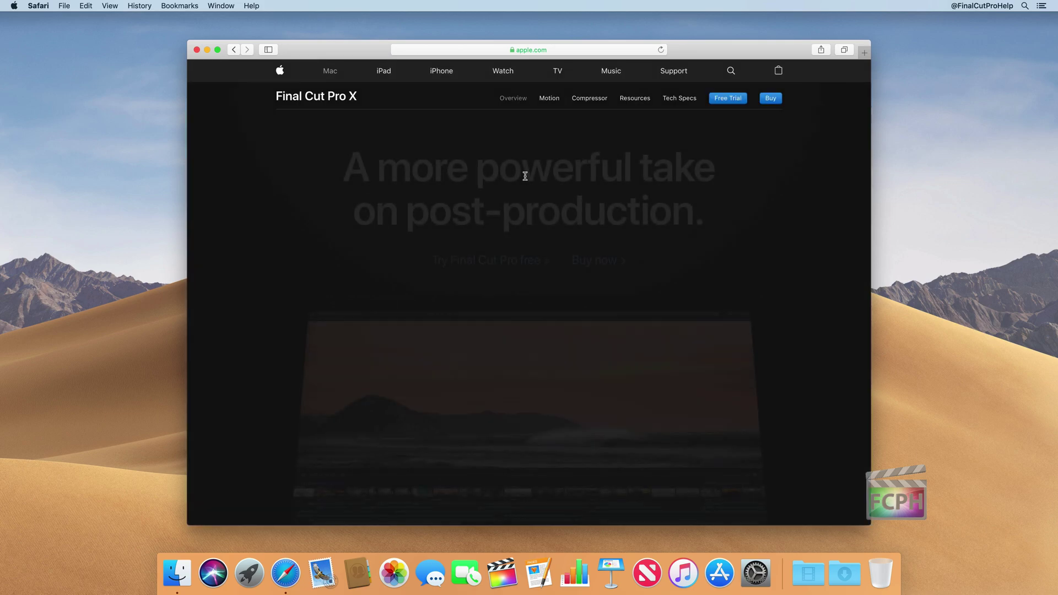
scroll(526, 176, "down", 20)
scroll(525, 176, "down", 20)
scroll(525, 177, "up", 3)
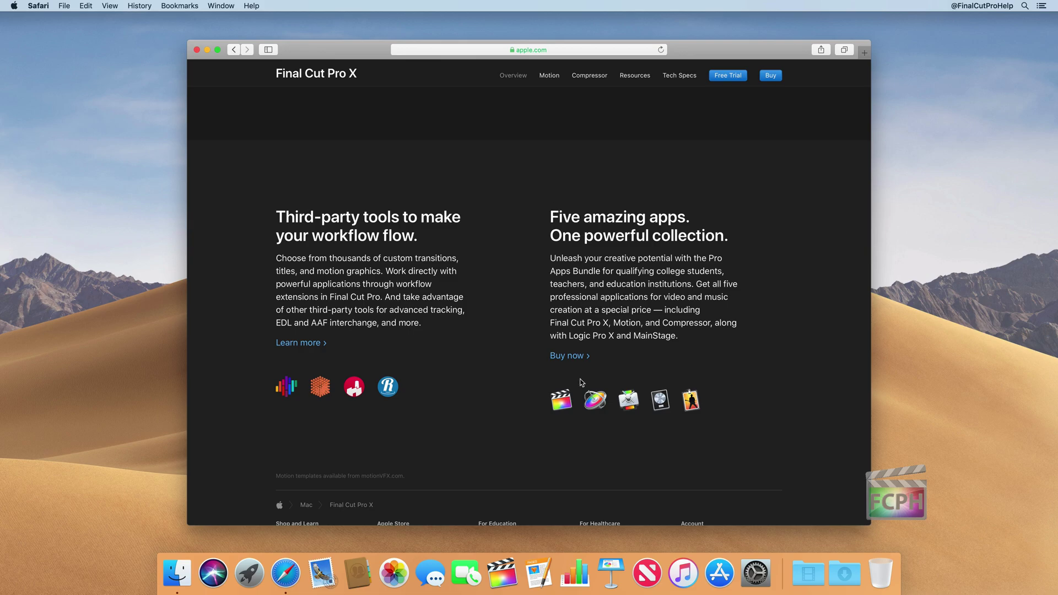
Step: Open the $199.99 Pro Apps Bundle for Education page and scroll through its product information
left_click(573, 358)
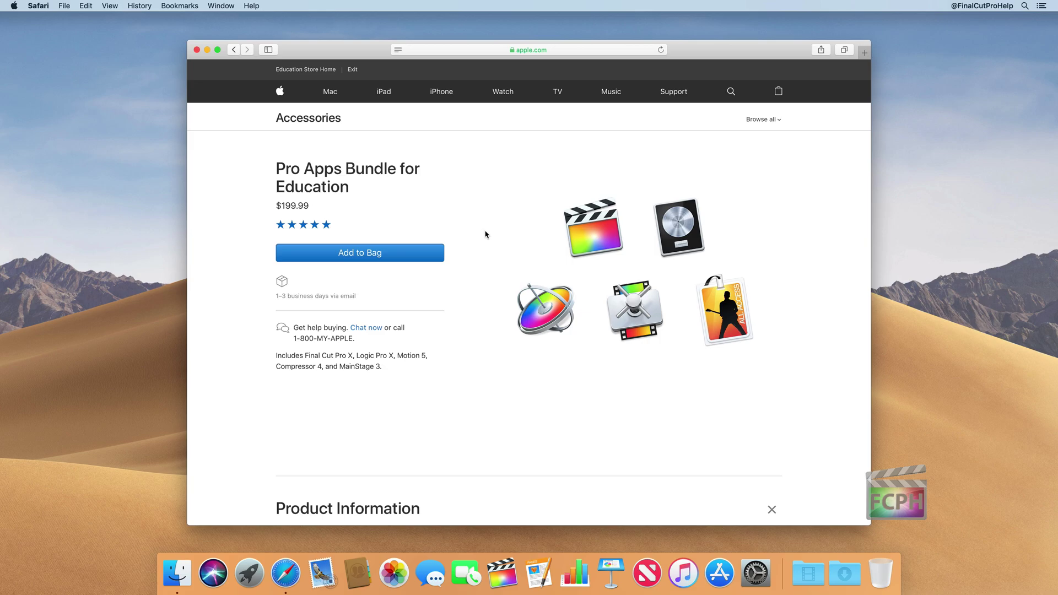
scroll(485, 234, "down", 10)
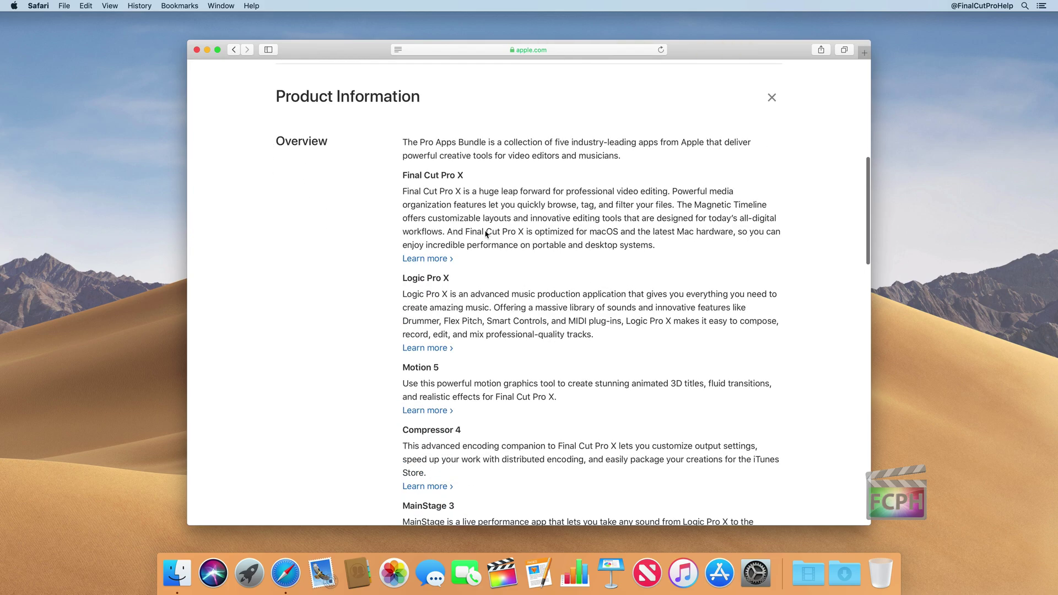
scroll(485, 234, "down", 5)
scroll(485, 234, "up", 15)
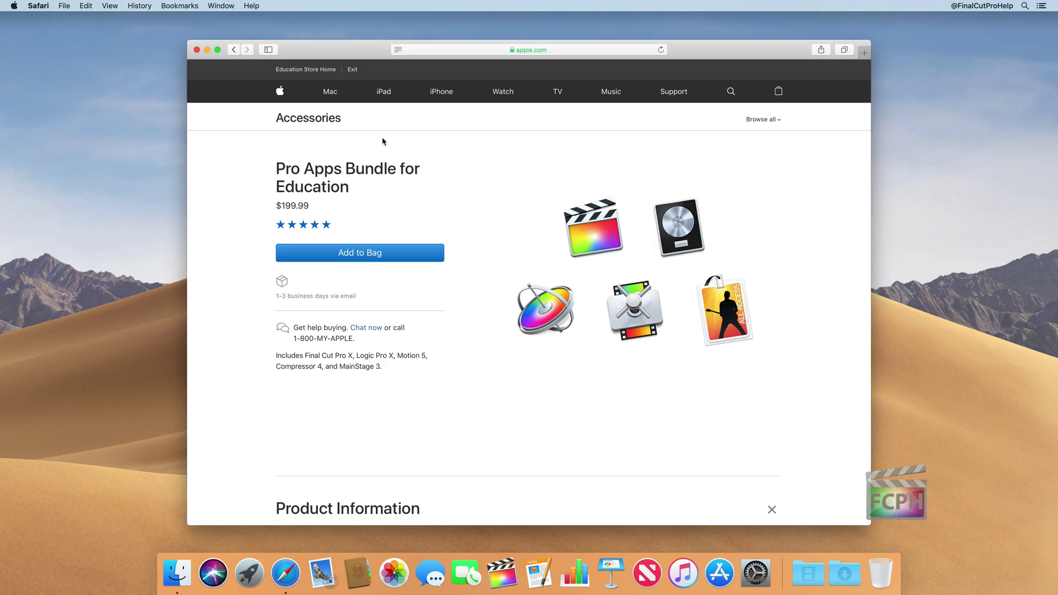
Step: Go back, open Final Cut Pro's Buy listing, and hand it off to the Mac App Store
key("super+bracketleft")
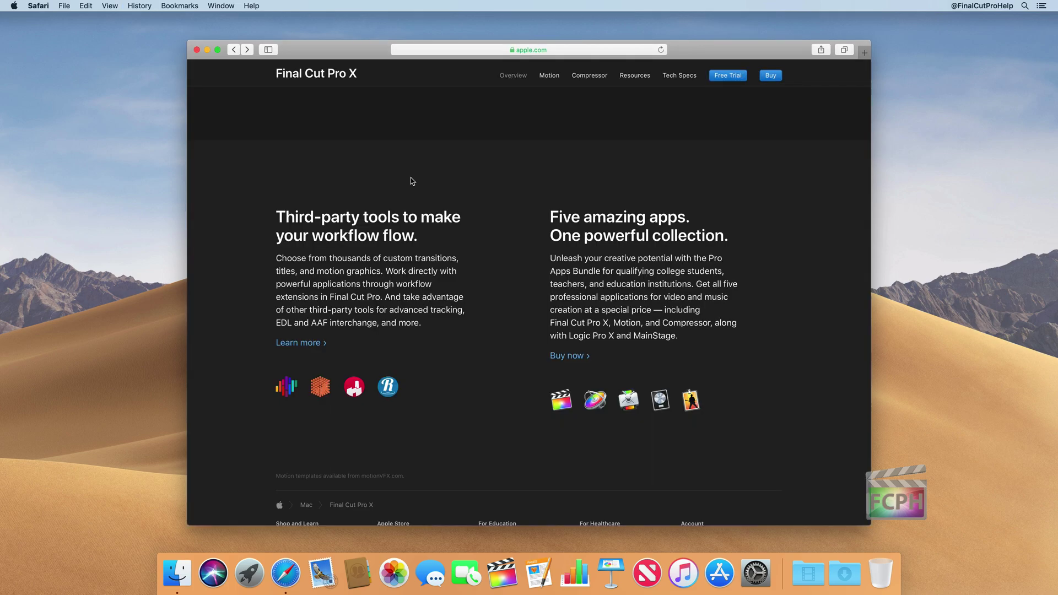
left_click(774, 74)
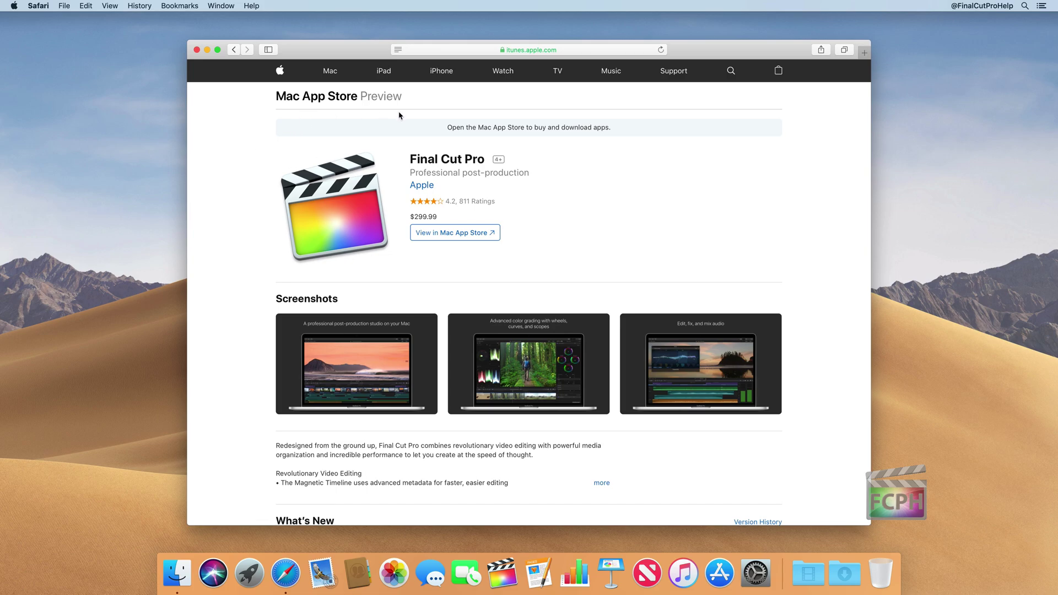
left_click(466, 233)
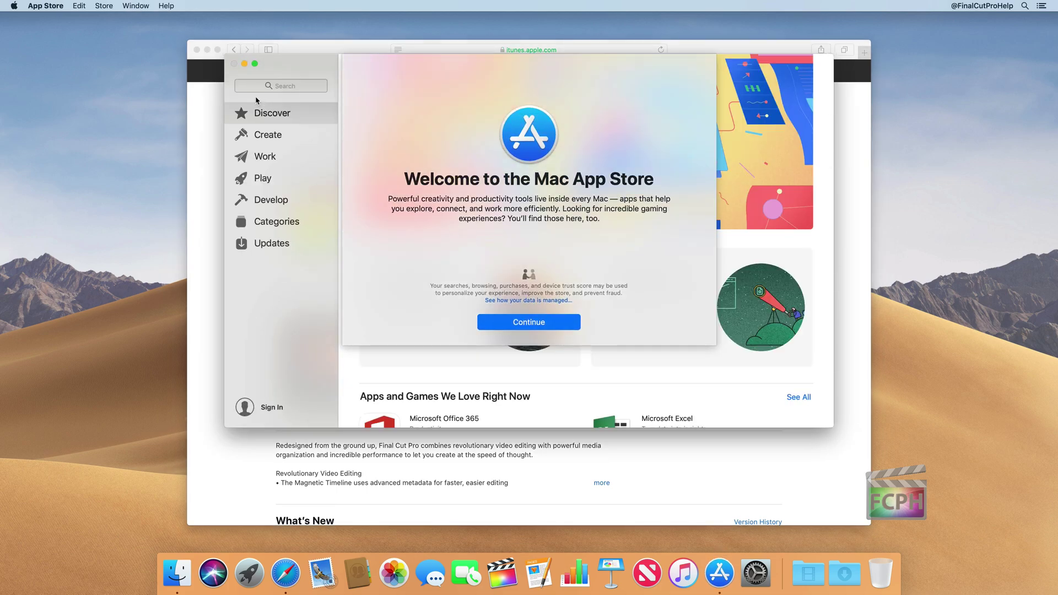
Step: Quit Safari from its Dock icon's context menu
right_click(287, 569)
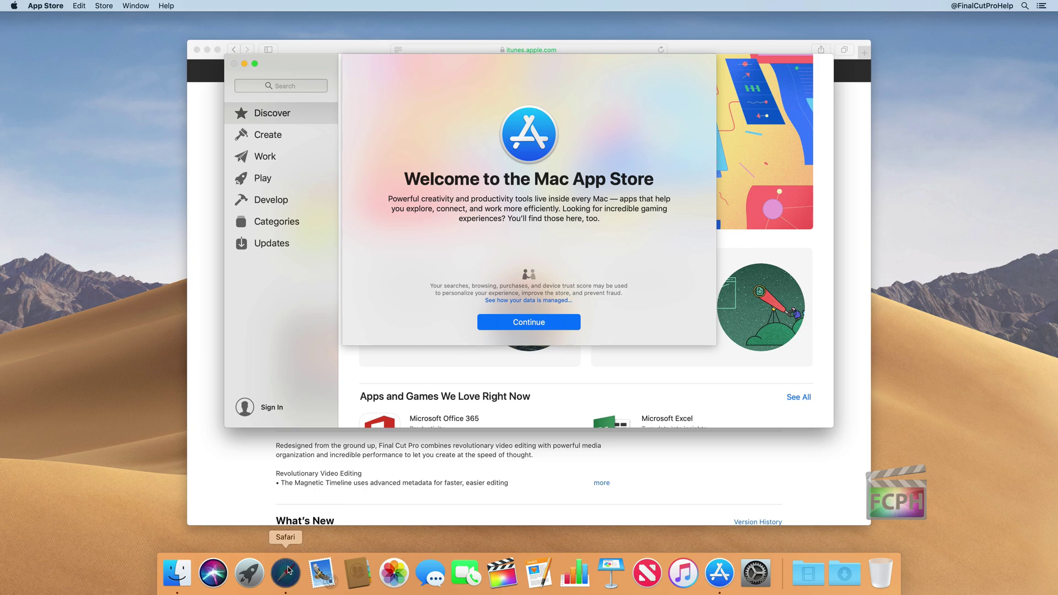
left_click(300, 535)
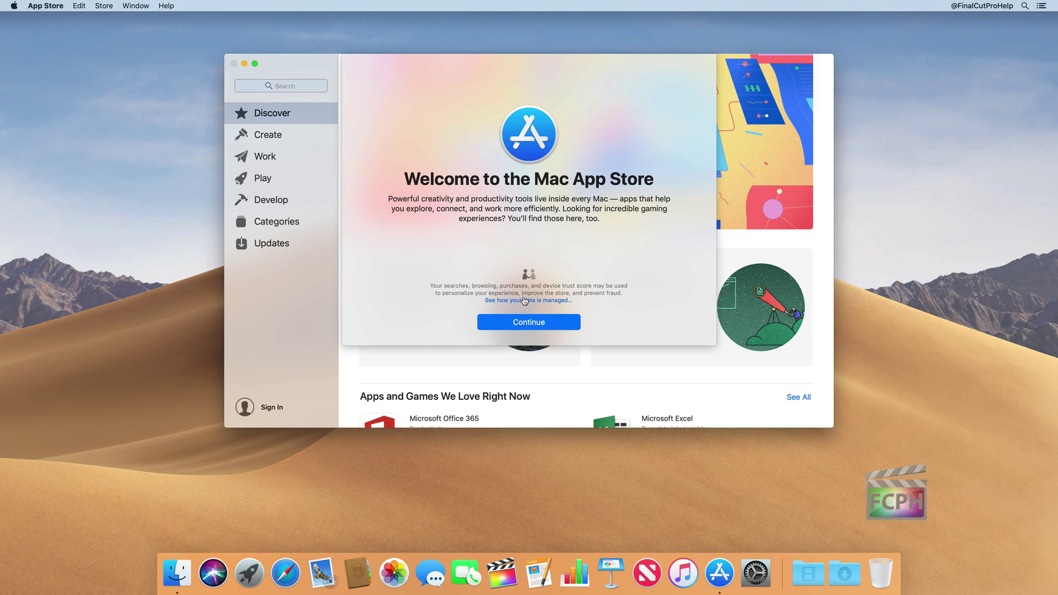
Step: Dismiss the App Store welcome sheet and start buying Final Cut Pro at $299.99
left_click(529, 323)
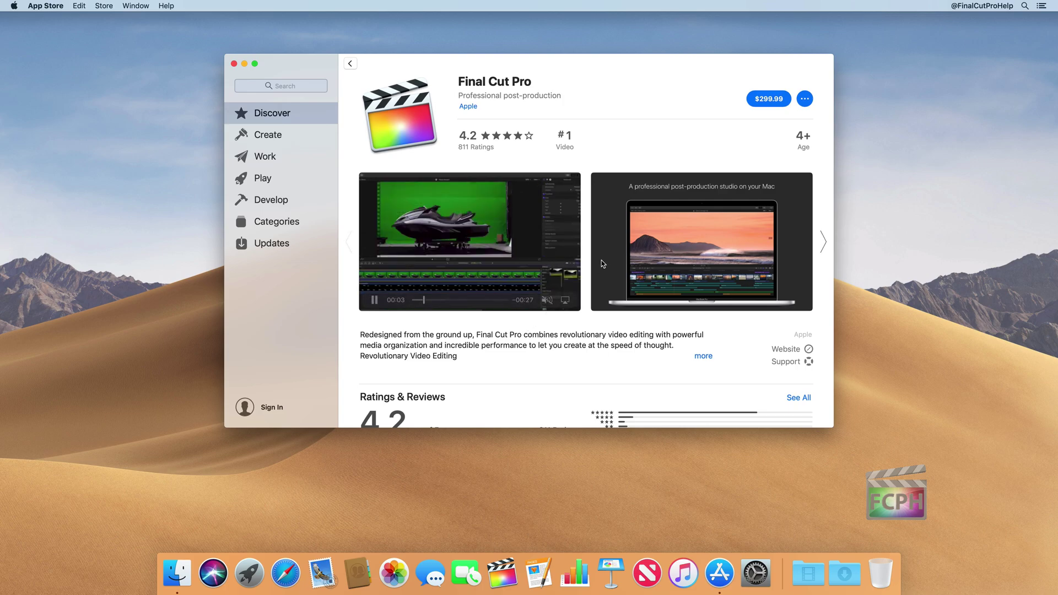
left_click(764, 105)
left_click(775, 104)
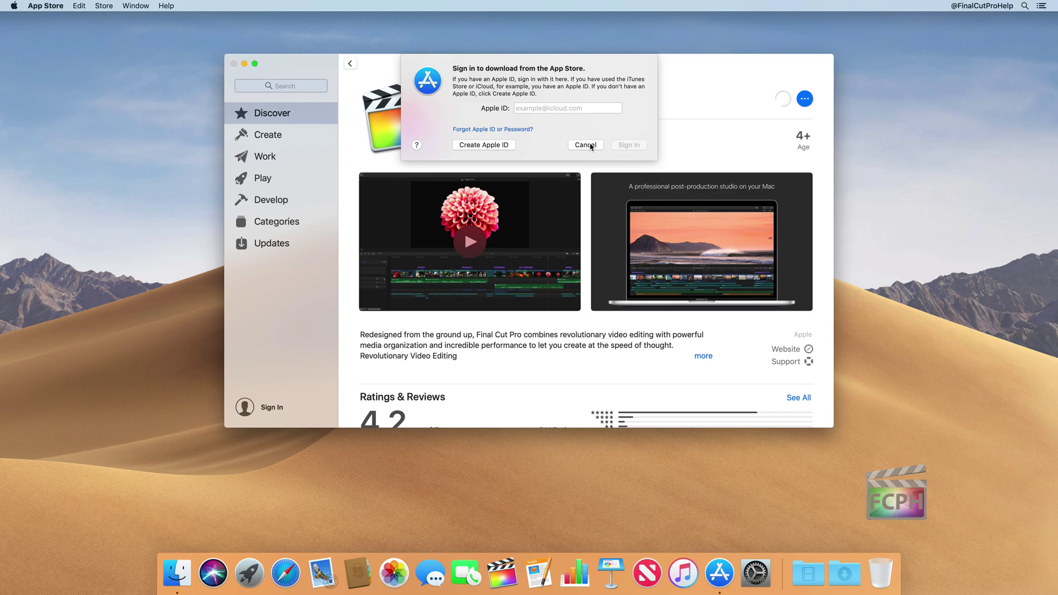
Step: Cancel the Apple ID sign-in and browse down the Final Cut Pro listing
left_click(586, 145)
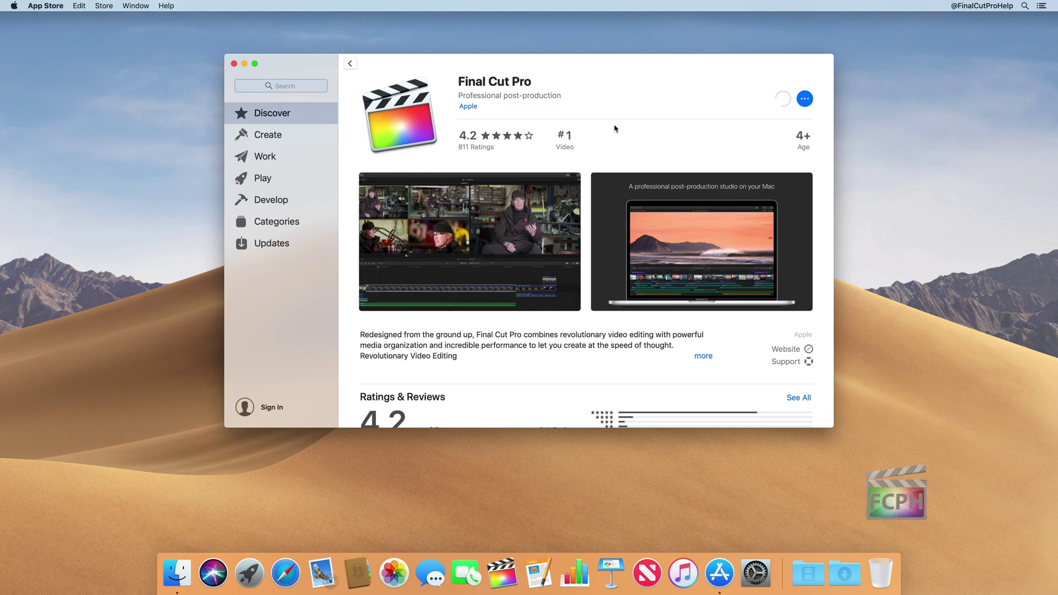
scroll(611, 137, "down", 3)
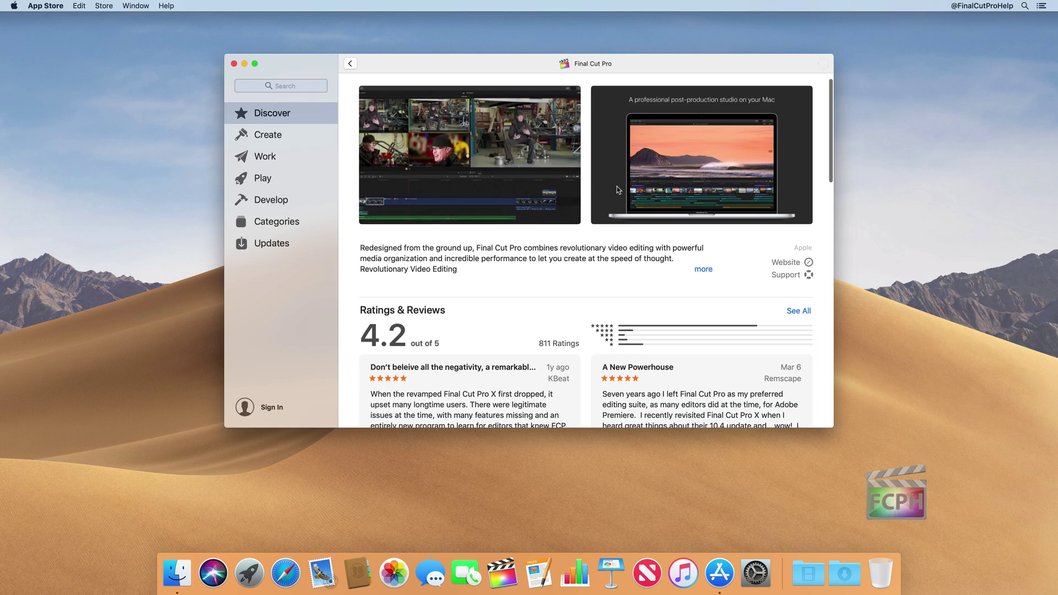
scroll(616, 186, "down", 10)
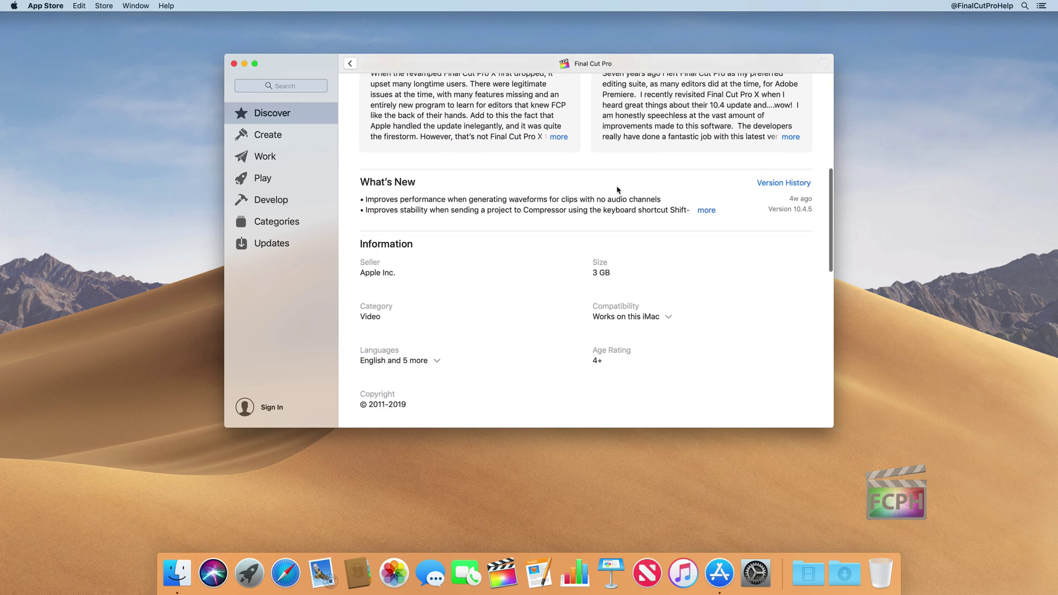
scroll(617, 190, "down", 4)
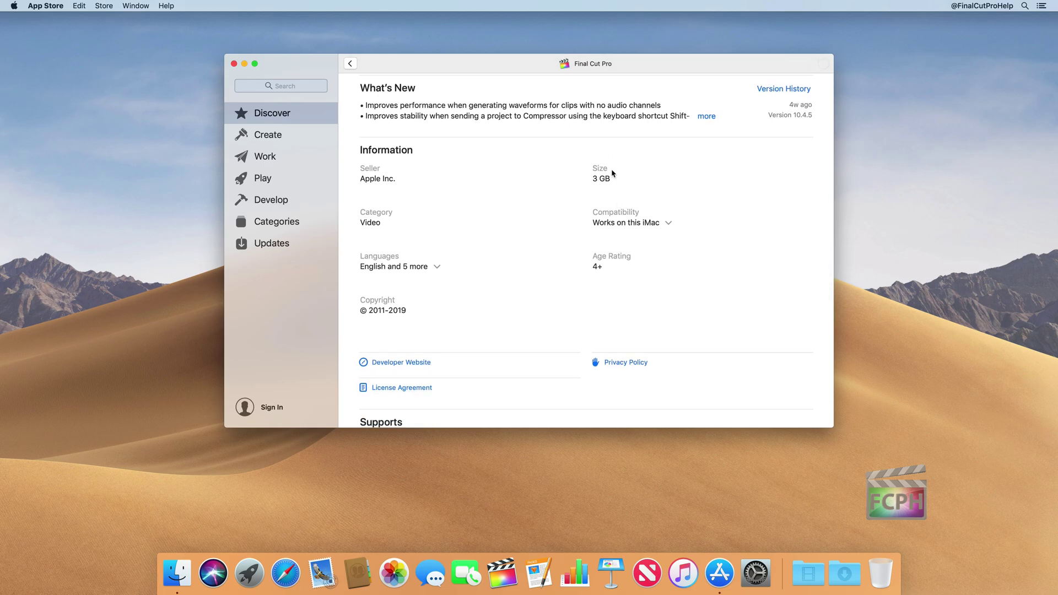
scroll(611, 173, "down", 2)
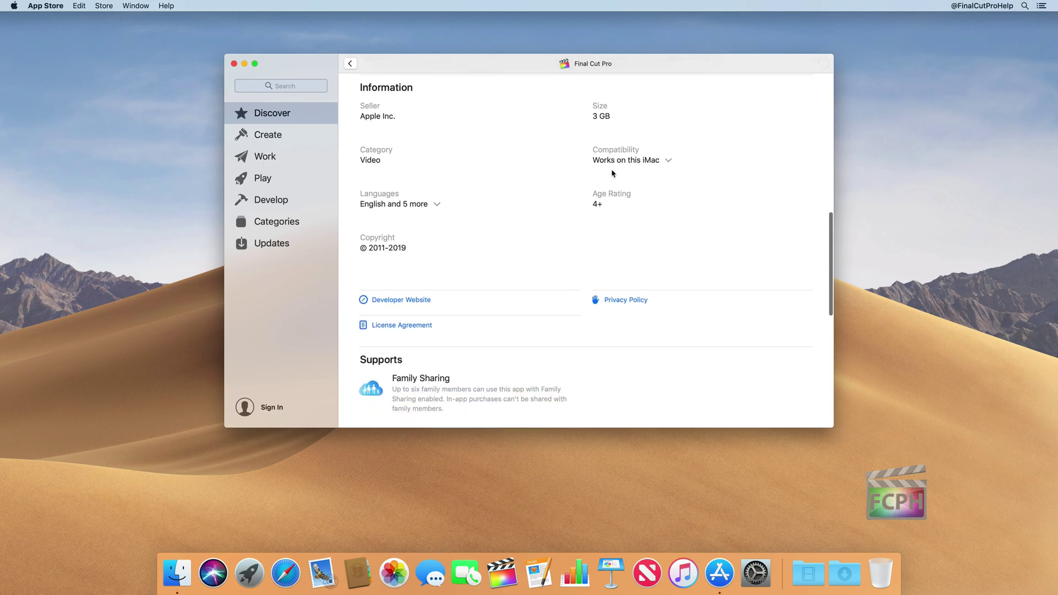
scroll(612, 173, "up", 6)
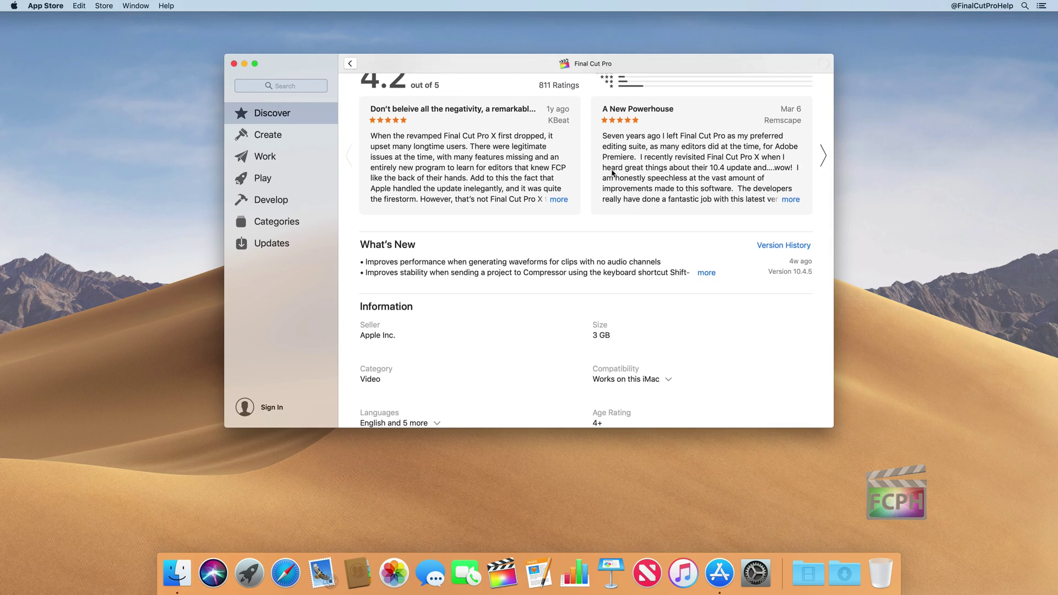
scroll(611, 173, "up", 6)
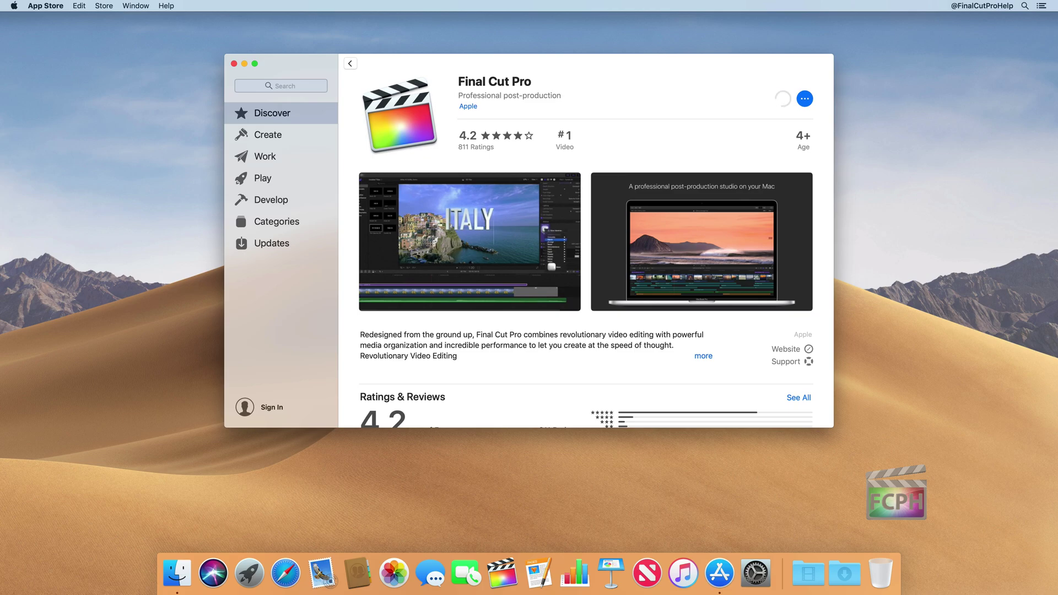
Step: Expand Final Cut Pro's full description with 'more' and read through it
left_click(709, 356)
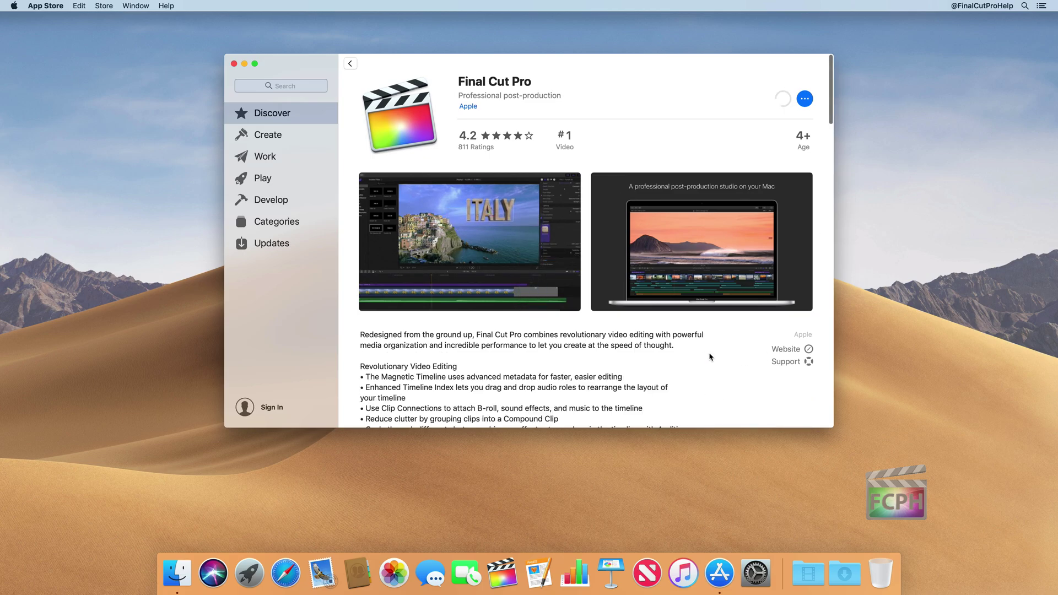
scroll(709, 356, "down", 15)
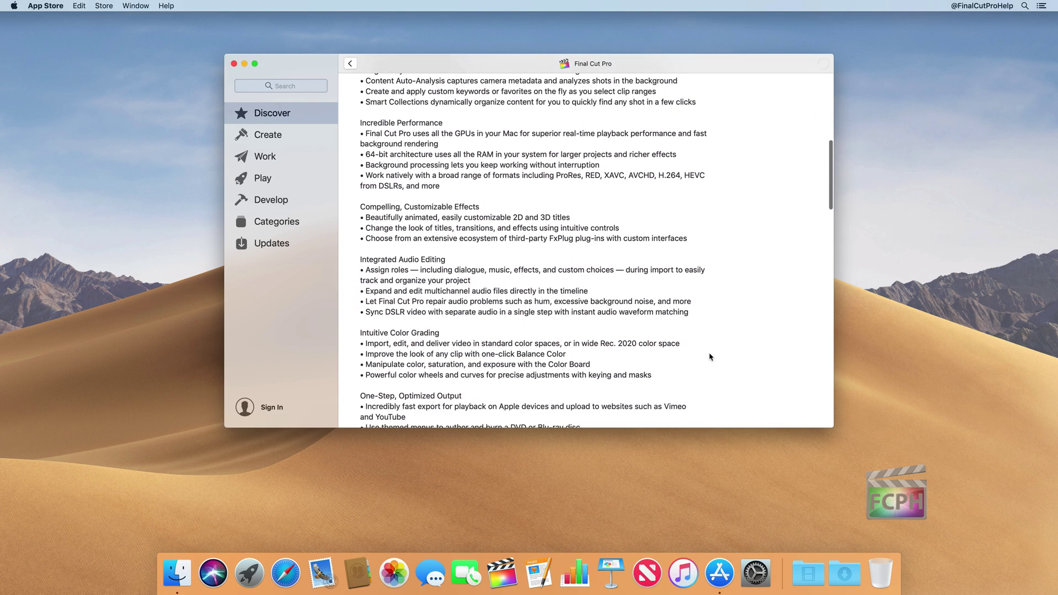
scroll(709, 356, "down", 5)
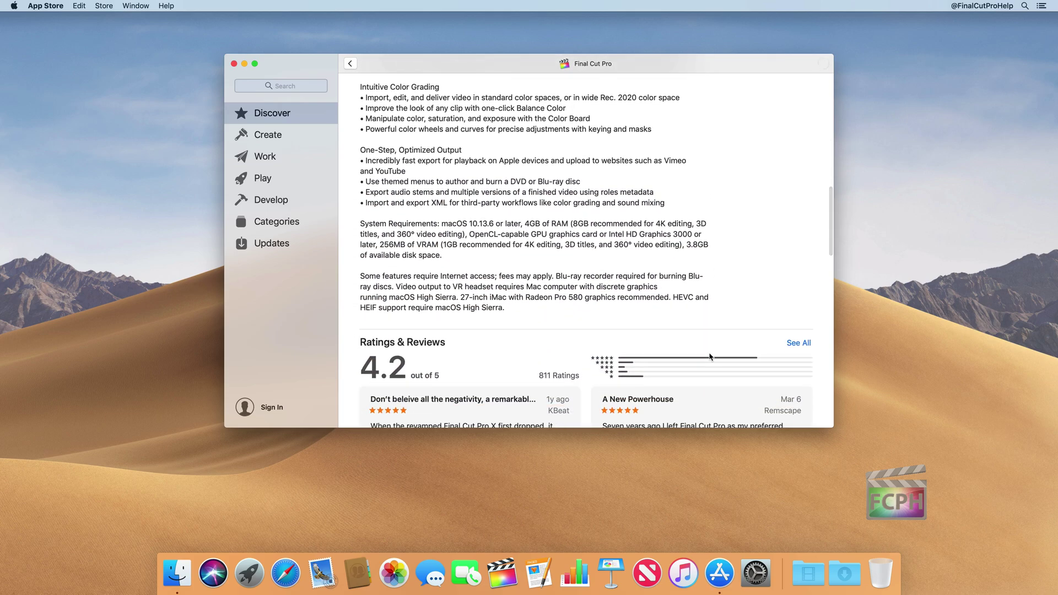
scroll(709, 356, "up", 20)
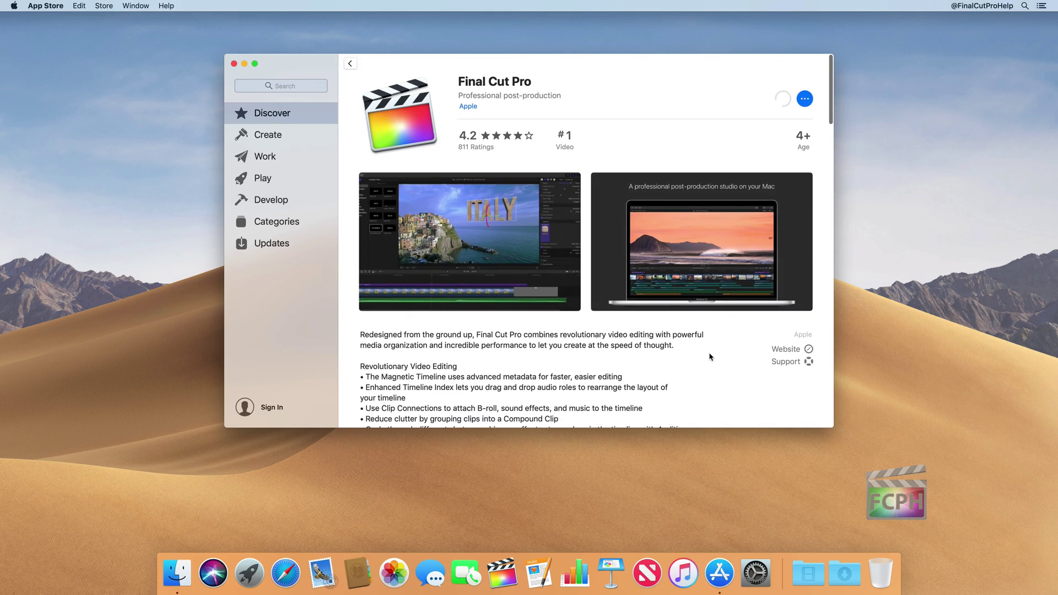